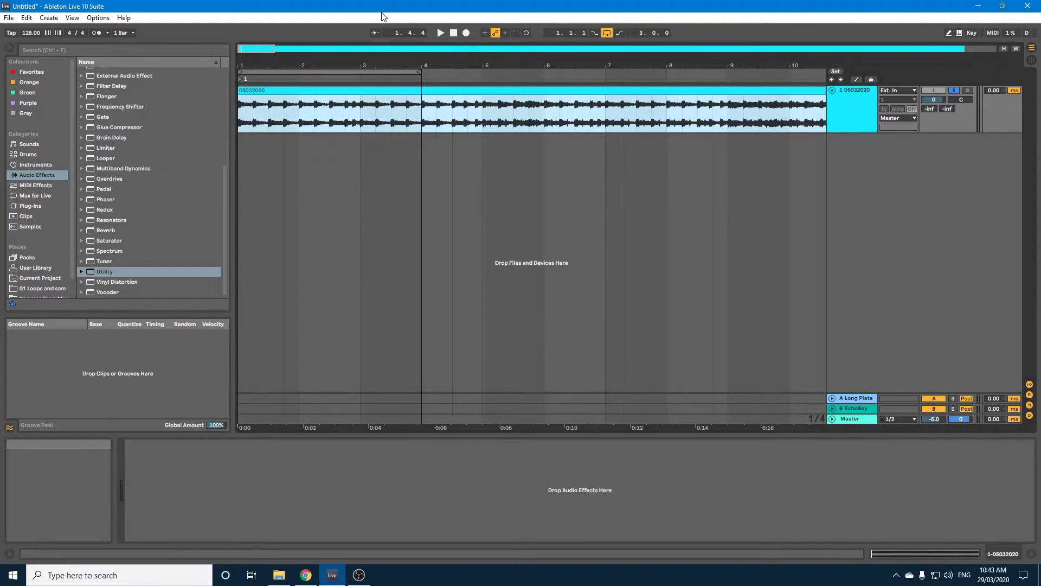
- Load the Mid Only Utility preset onto track 1's device chain
{"action": "left_click", "coordinate": [32, 173]}
{"action": "left_click", "coordinate": [112, 275]}
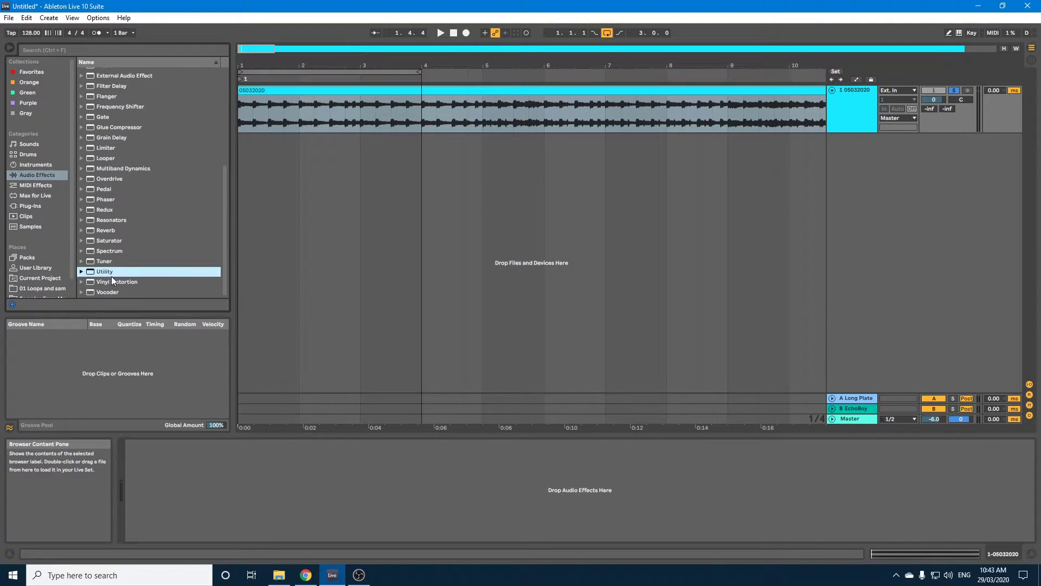
{"action": "left_click", "coordinate": [81, 271]}
{"action": "scroll", "coordinate": [75, 277], "scroll_direction": "down", "scroll_amount": 1}
{"action": "scroll", "coordinate": [191, 267], "scroll_direction": "down", "scroll_amount": 3}
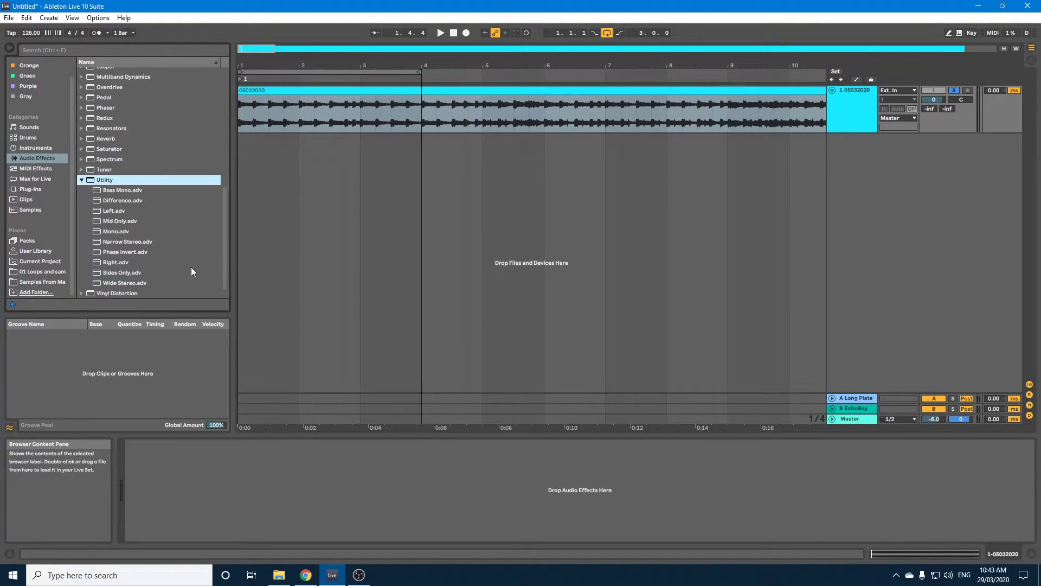
{"action": "left_click", "coordinate": [110, 224]}
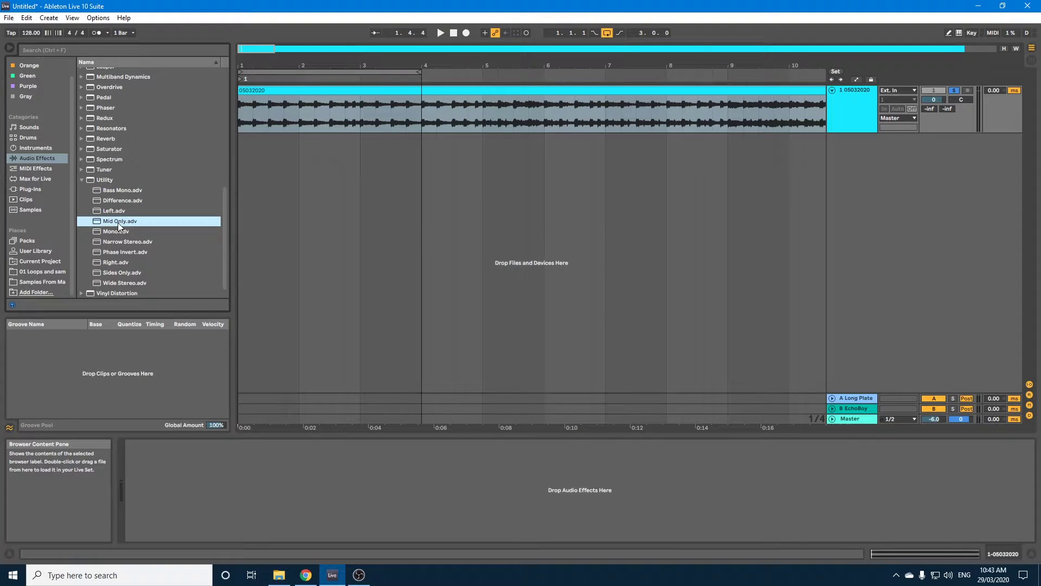
{"action": "left_click_drag", "start_coordinate": [156, 460], "coordinate": [156, 461]}
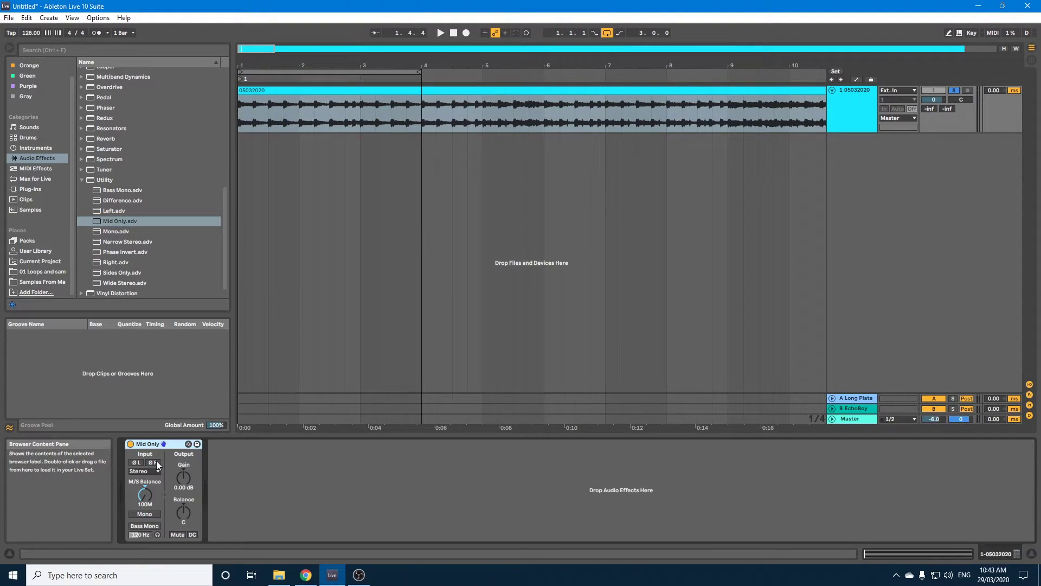
- Add the Sides Only Utility preset, then an EQ Eight after it
{"action": "left_click", "coordinate": [118, 275]}
{"action": "left_click_drag", "start_coordinate": [108, 272], "coordinate": [217, 480]}
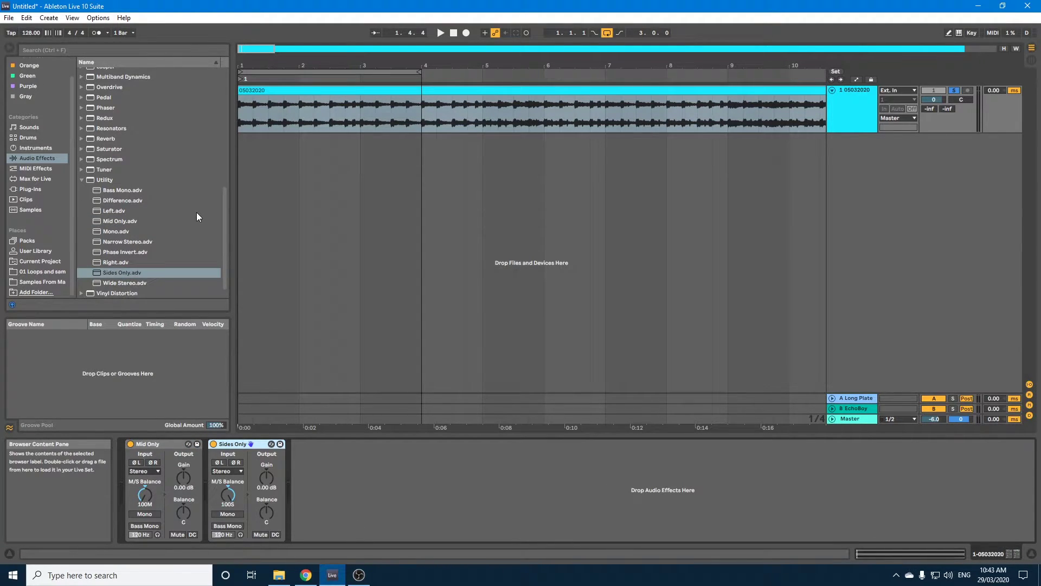
{"action": "left_click_drag", "start_coordinate": [224, 231], "coordinate": [222, 150]}
{"action": "left_click_drag", "start_coordinate": [109, 136], "coordinate": [337, 461]}
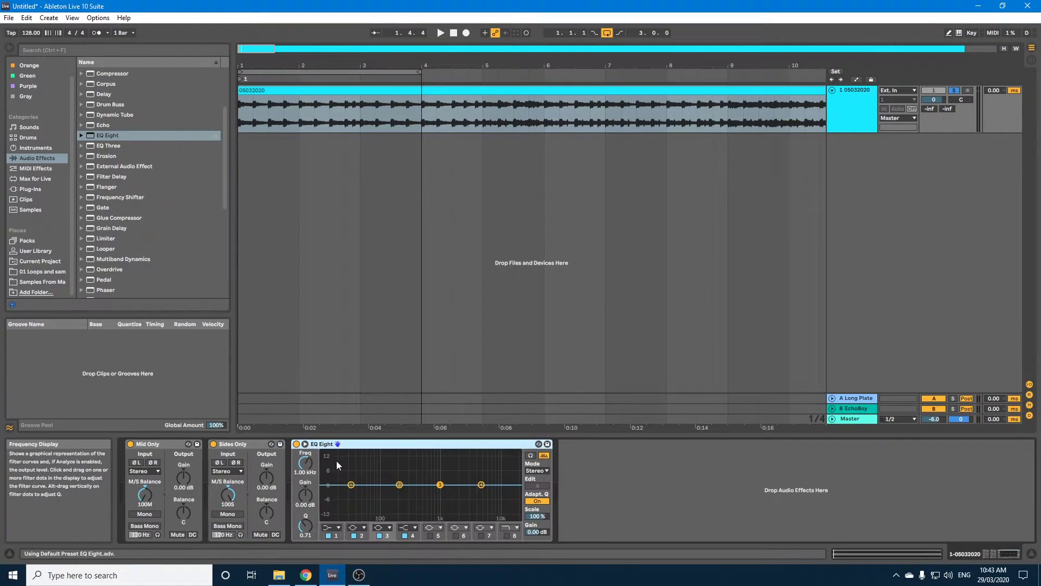
- Group Mid Only, Sides Only and EQ Eight into an Audio Effect Rack
{"action": "left_click", "coordinate": [246, 445]}
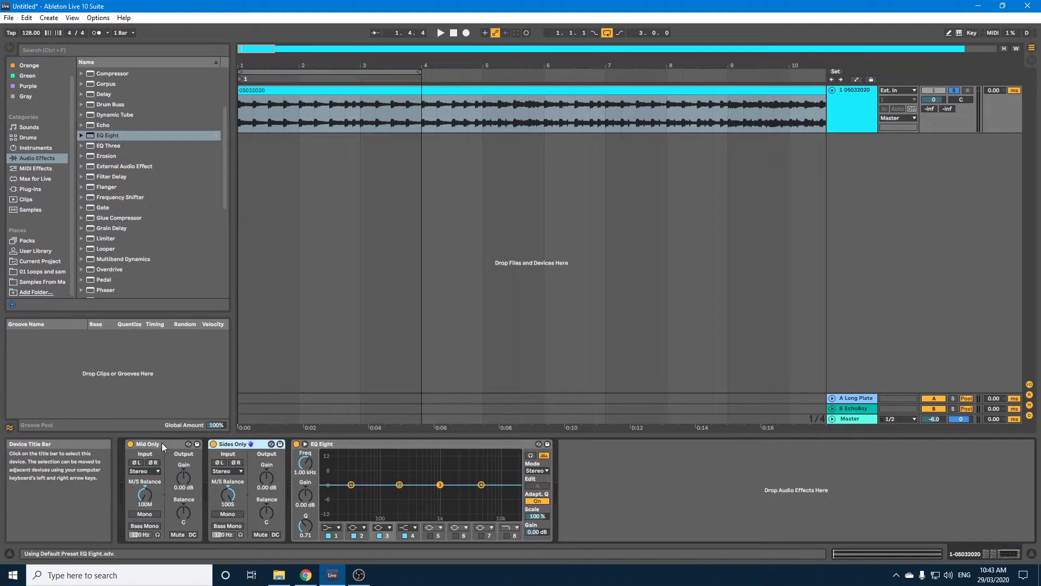
{"action": "left_click", "coordinate": [161, 442]}
{"action": "left_click", "coordinate": [323, 445]}
{"action": "right_click", "coordinate": [327, 444]}
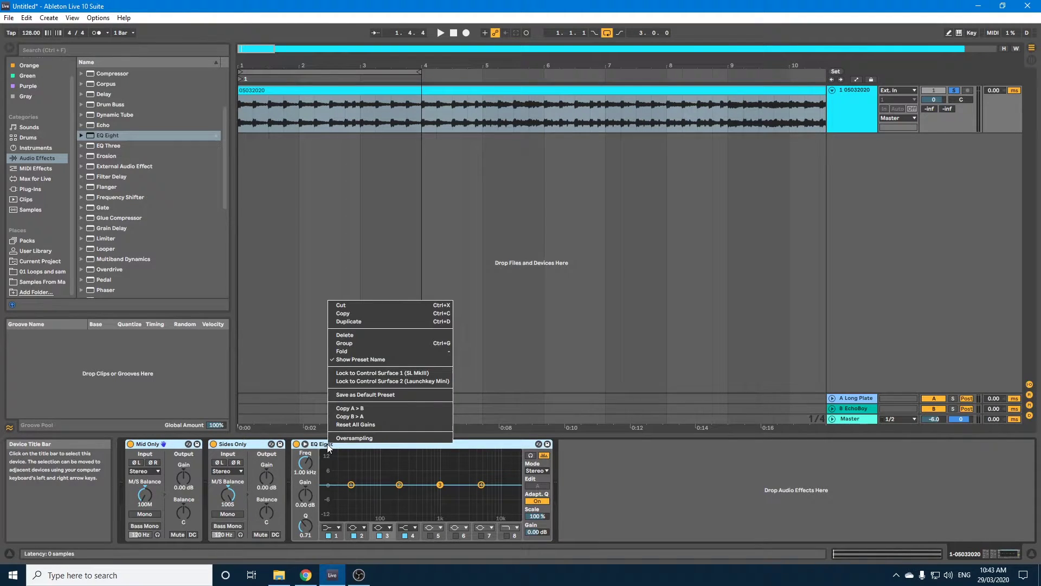
{"action": "left_click", "coordinate": [369, 343]}
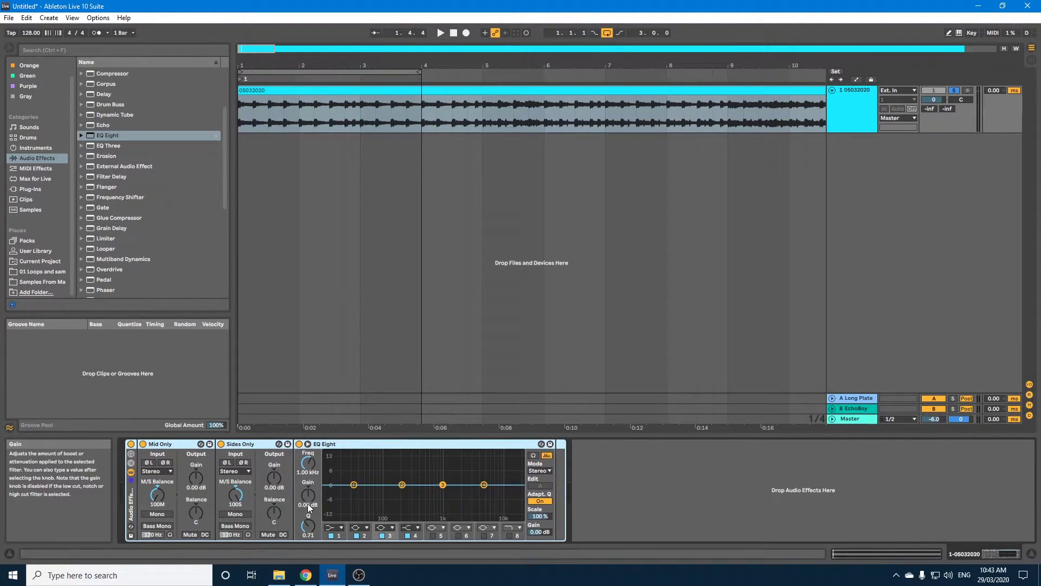
- Switch off both Utilities and set EQ Eight's mode to M/S
{"action": "left_click", "coordinate": [143, 444]}
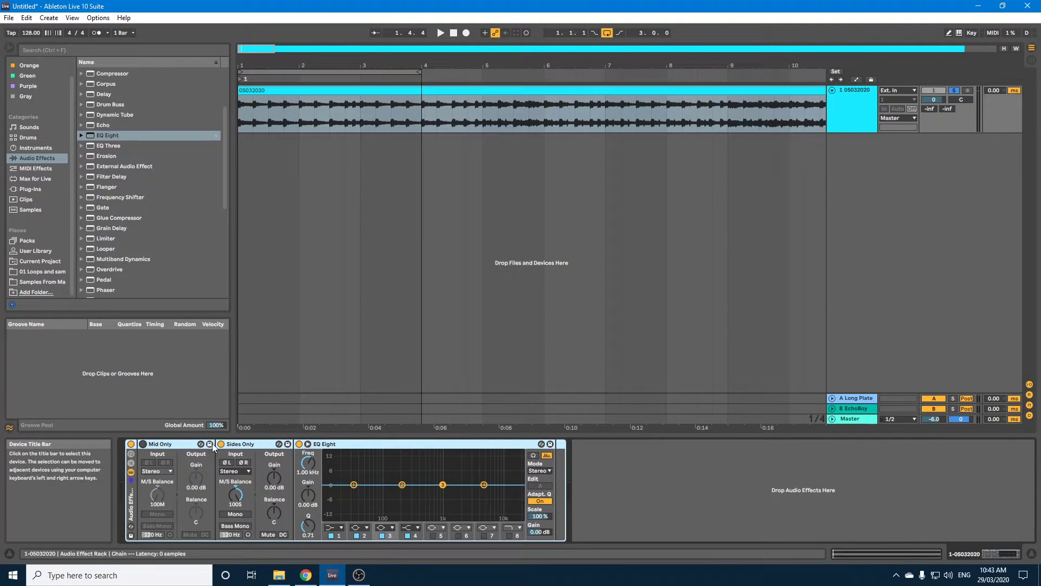
{"action": "left_click", "coordinate": [221, 444]}
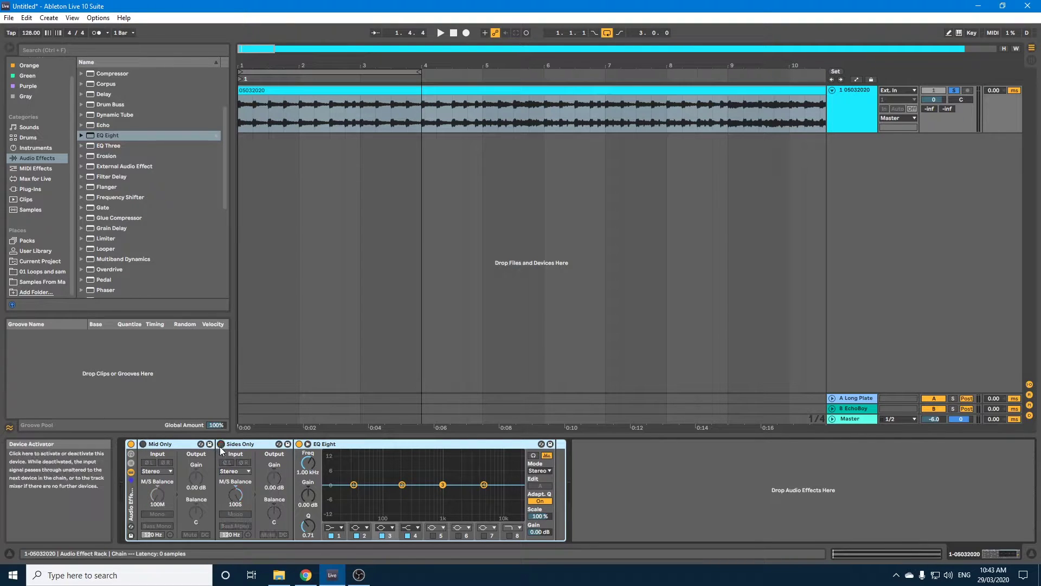
{"action": "left_click", "coordinate": [539, 470]}
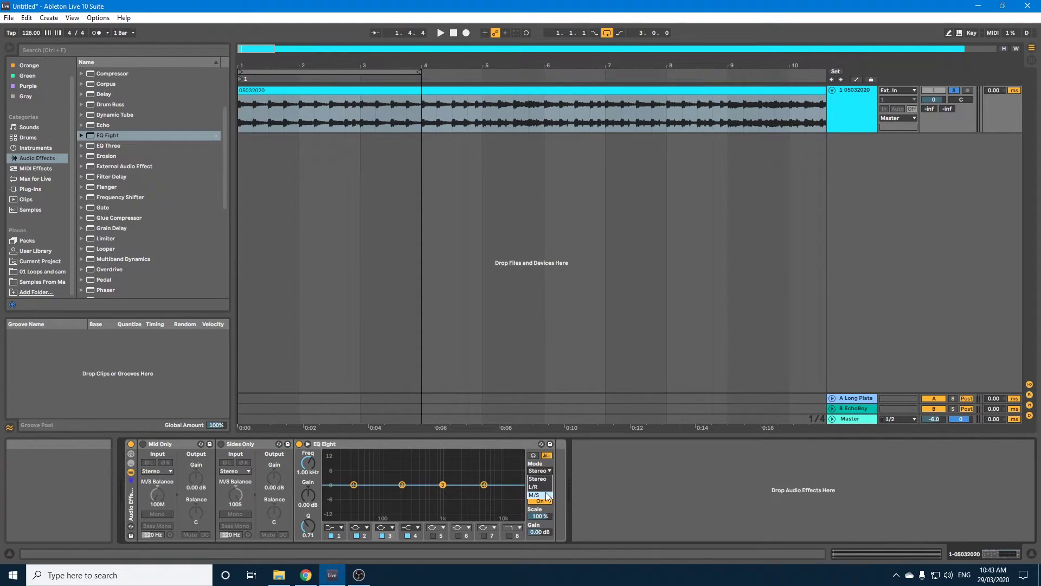
{"action": "left_click", "coordinate": [243, 121]}
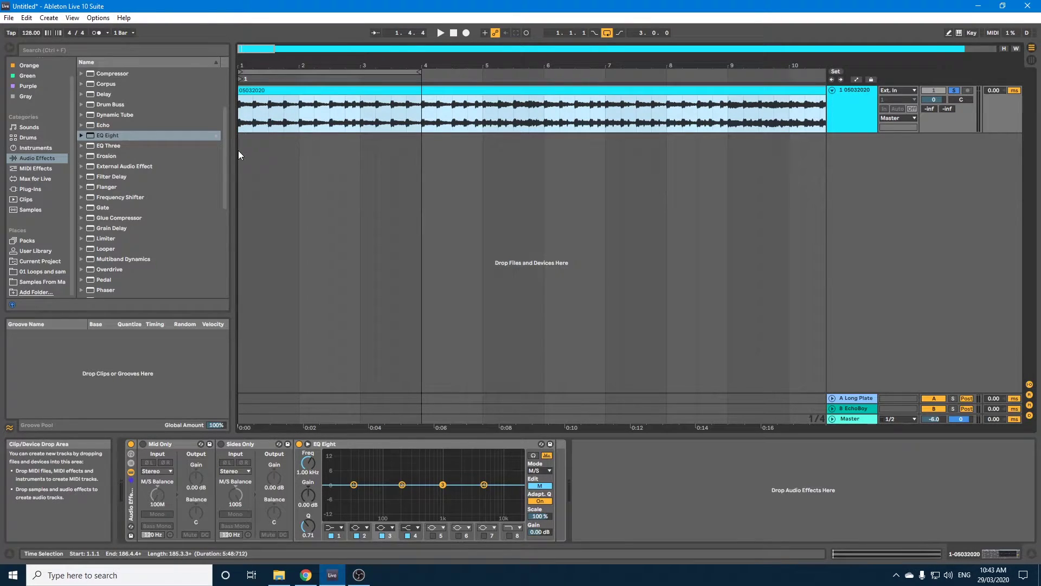
- Audition the track, then turn the Mid Only Utility back on
{"action": "key", "text": "space"}
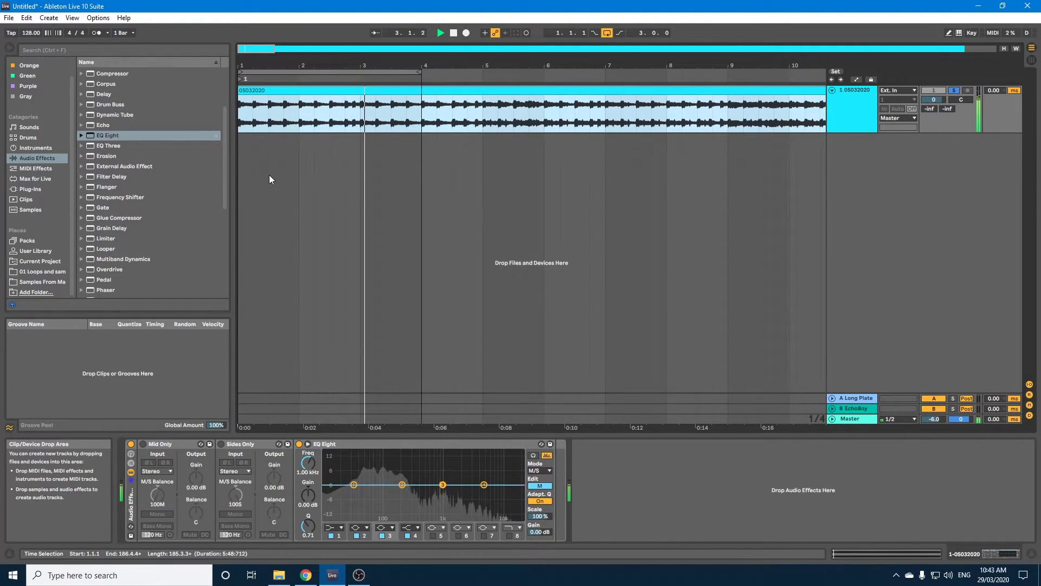
{"action": "key", "text": "space"}
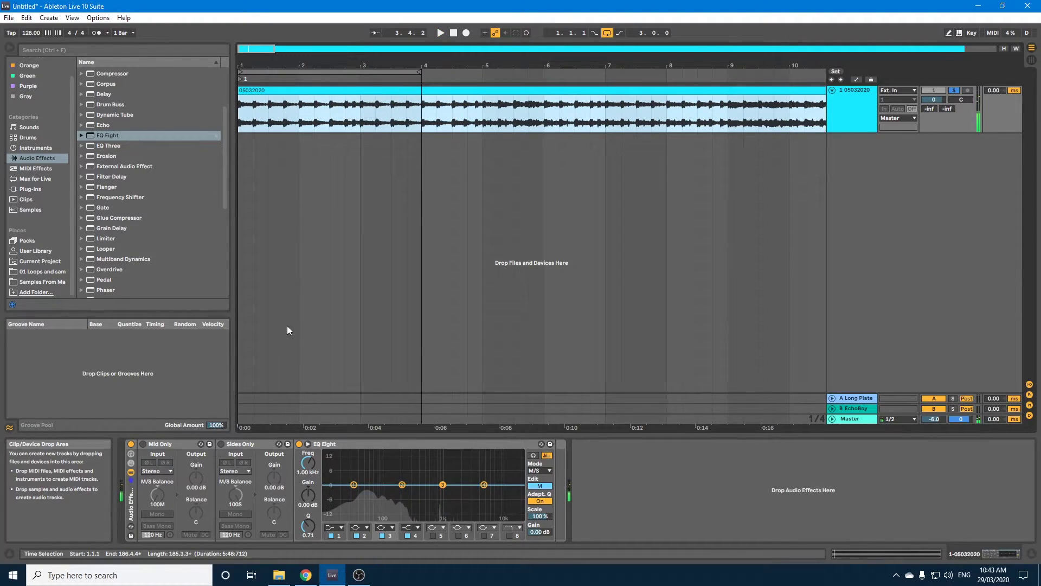
{"action": "left_click", "coordinate": [157, 449]}
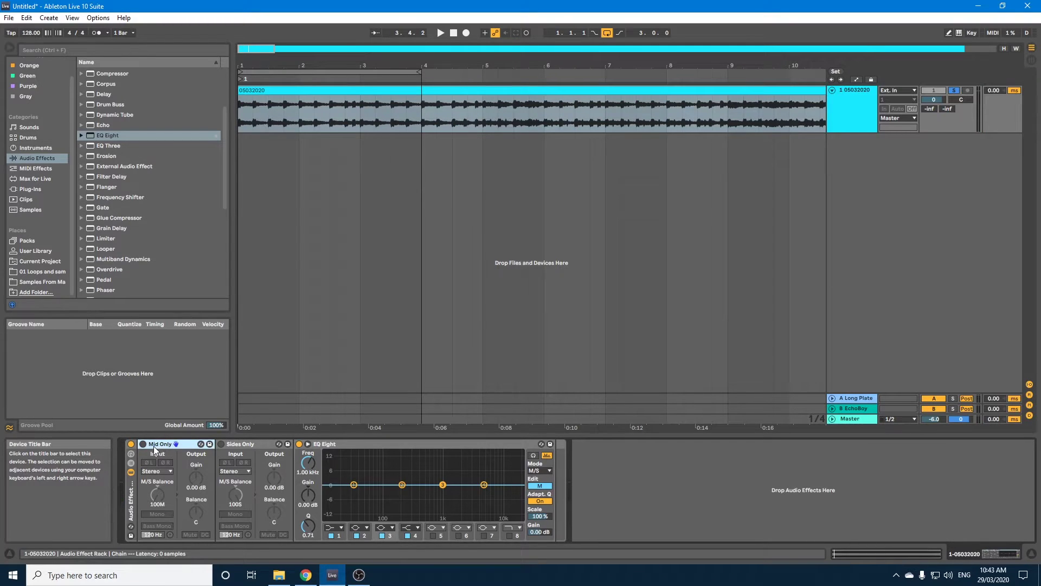
{"action": "key", "text": "0"}
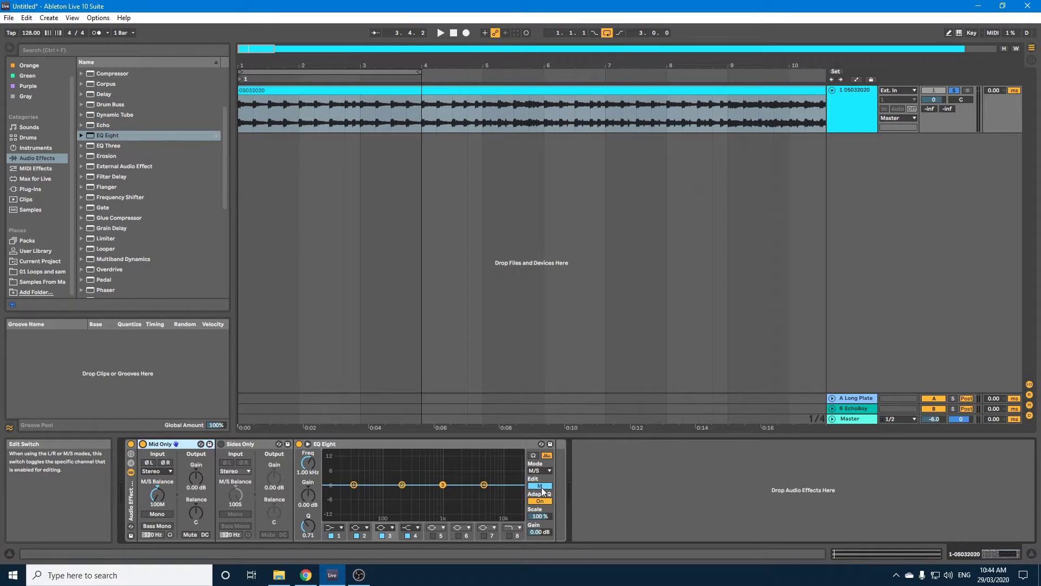
- Play the track twice, hearing only the mid signal
{"action": "key", "text": "space"}
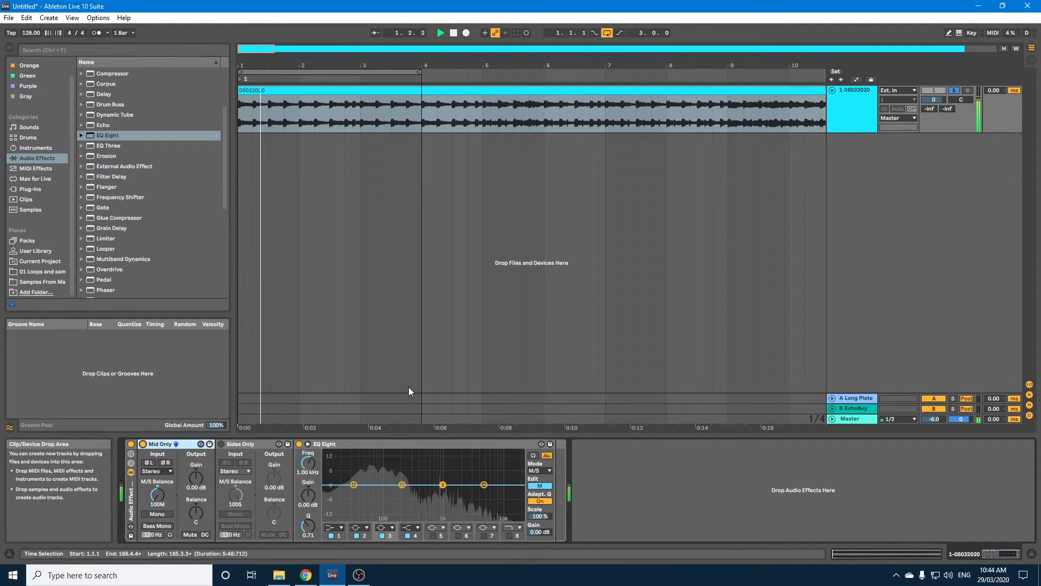
{"action": "key", "text": "space"}
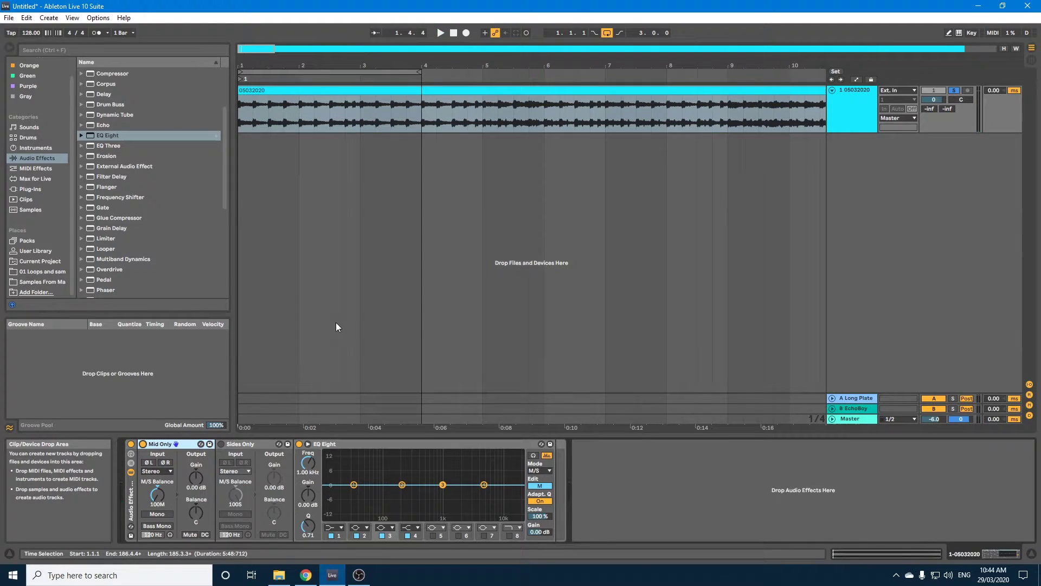
{"action": "key", "text": "space"}
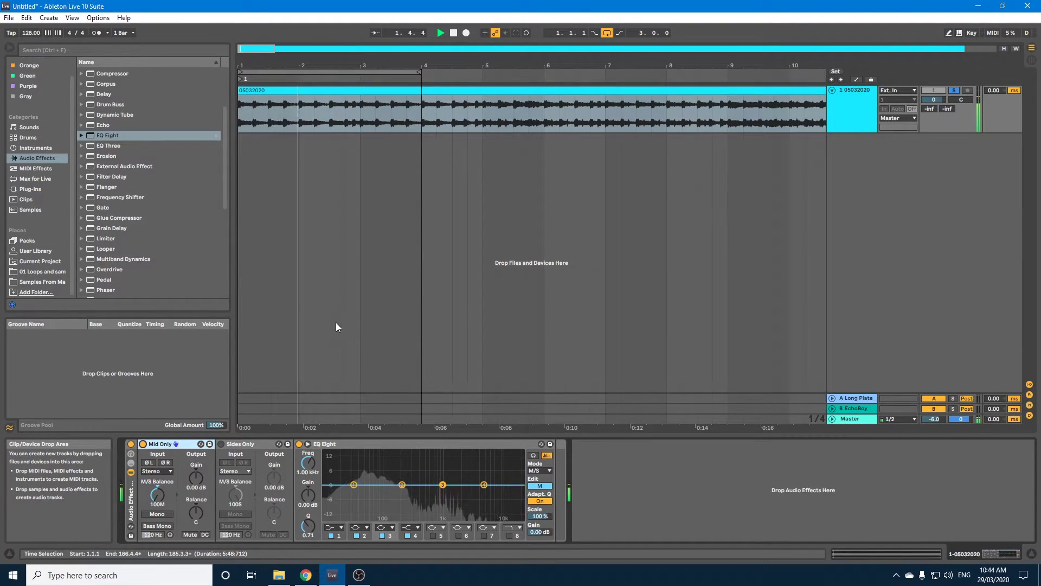
{"action": "key", "text": "space"}
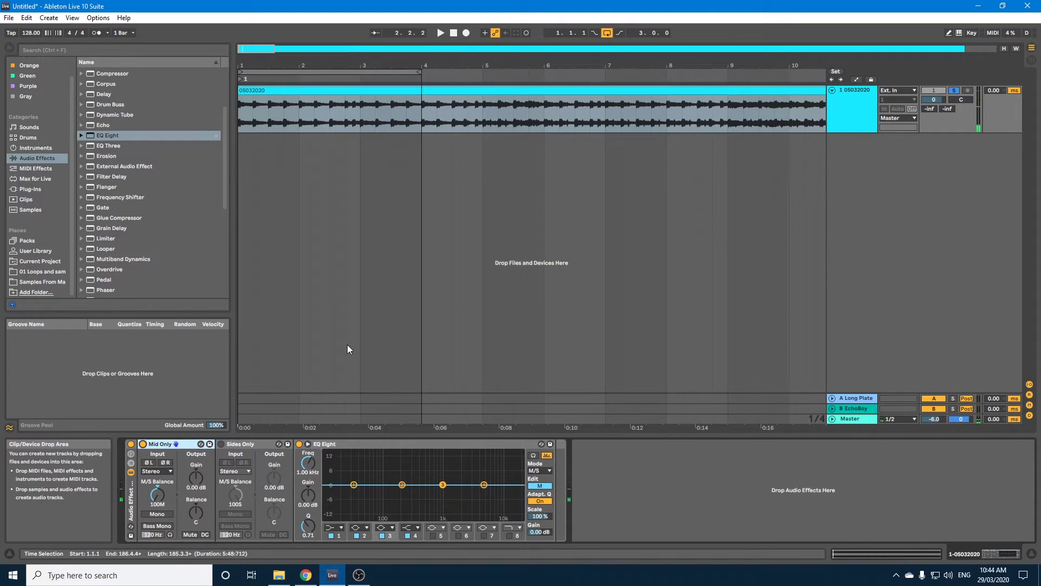
- Make EQ Eight band 1 a low-cut filter and compare it against the bypassed EQ
{"action": "left_click", "coordinate": [334, 527]}
{"action": "left_click", "coordinate": [334, 472]}
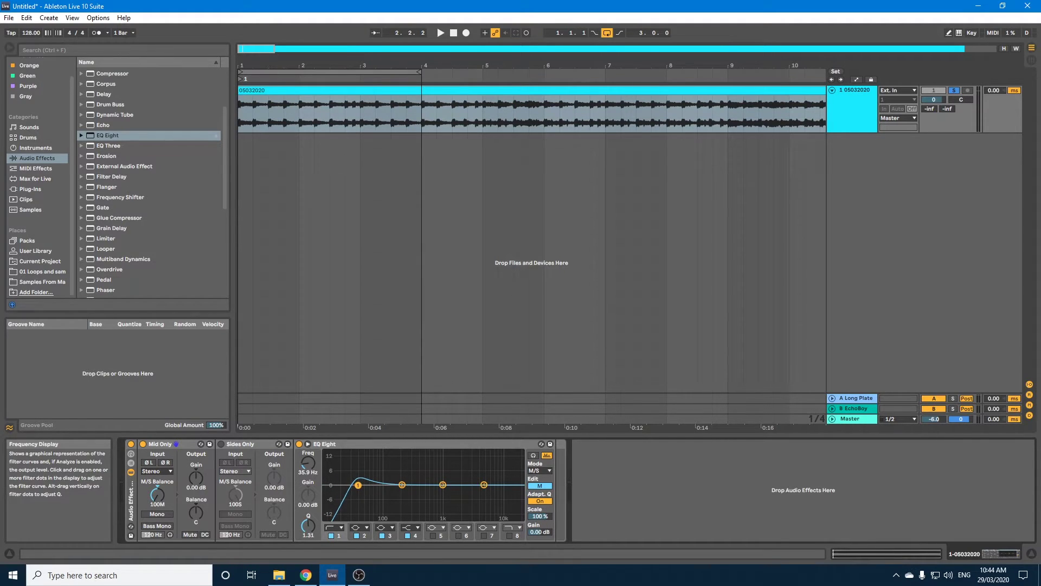
{"action": "key", "text": "space"}
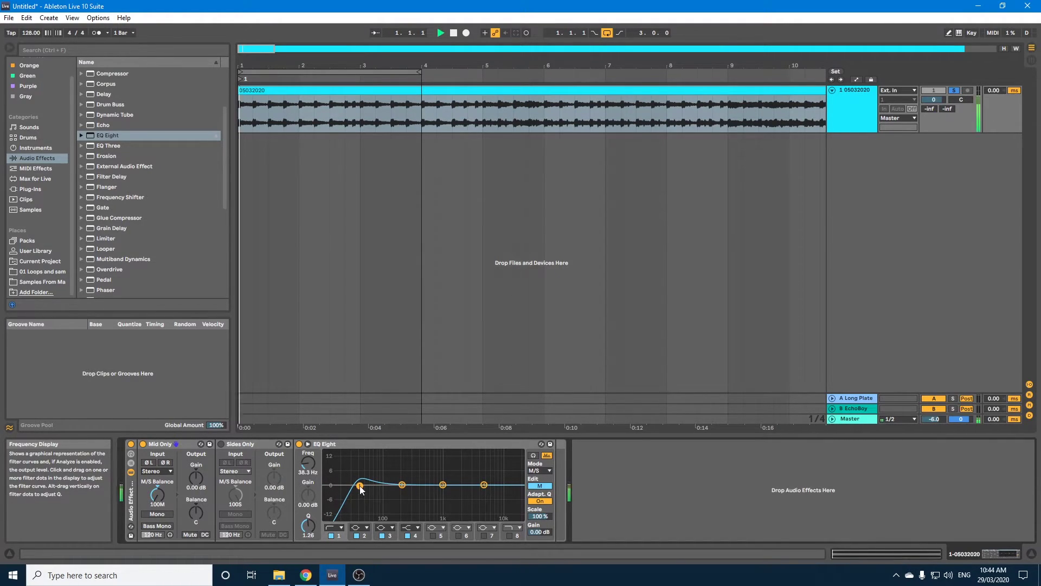
{"action": "left_click", "coordinate": [300, 444]}
{"action": "key", "text": "space"}
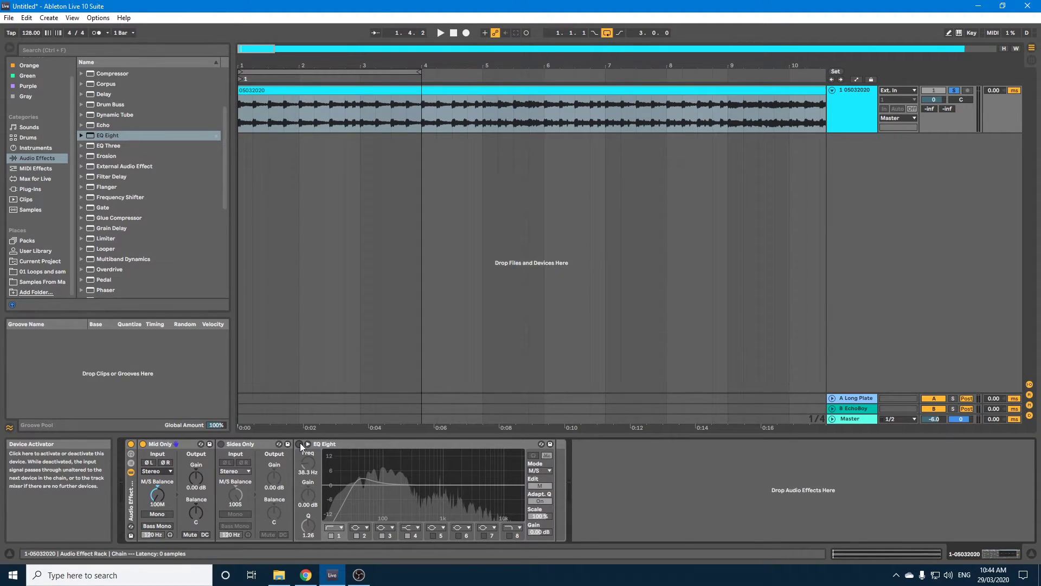
{"action": "key", "text": "space"}
{"action": "left_click", "coordinate": [300, 443]}
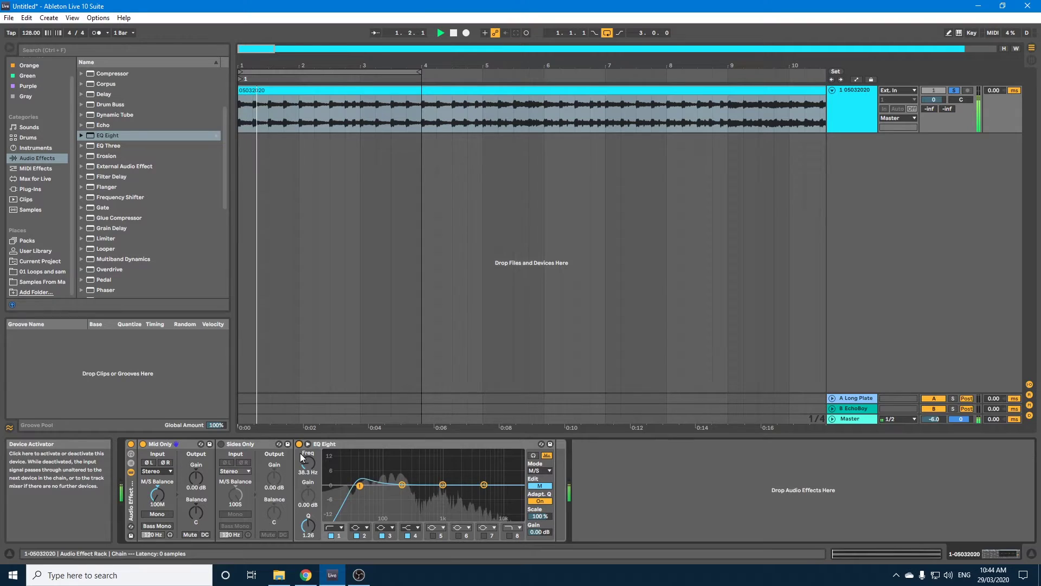
- Set the low cut to Q 1.46 at 48.9 Hz and dip band 4 near 5.50 kHz
{"action": "left_click_drag", "start_coordinate": [310, 525], "coordinate": [311, 513]}
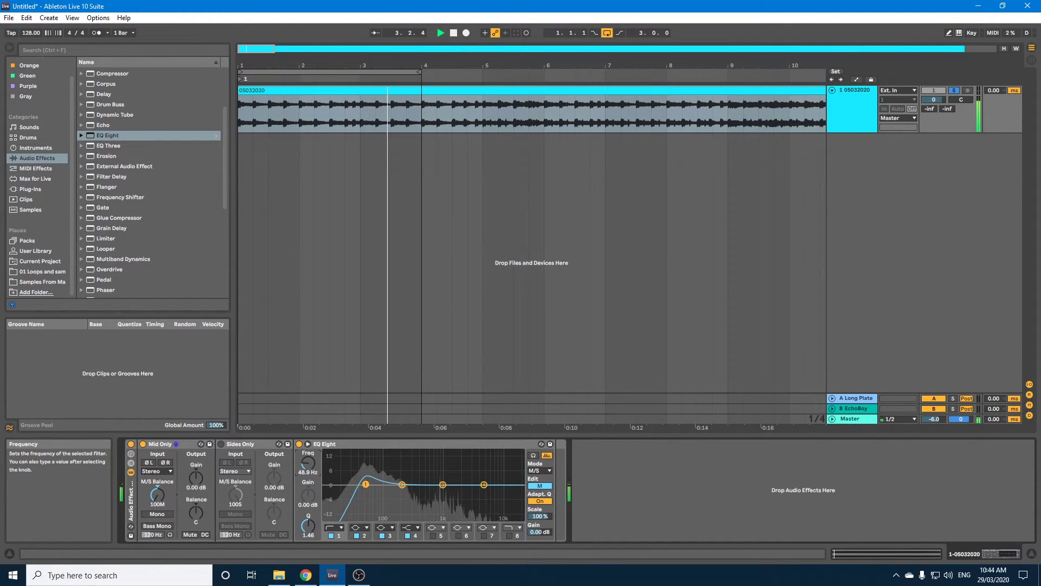
{"action": "left_click_drag", "start_coordinate": [360, 484], "coordinate": [404, 480]}
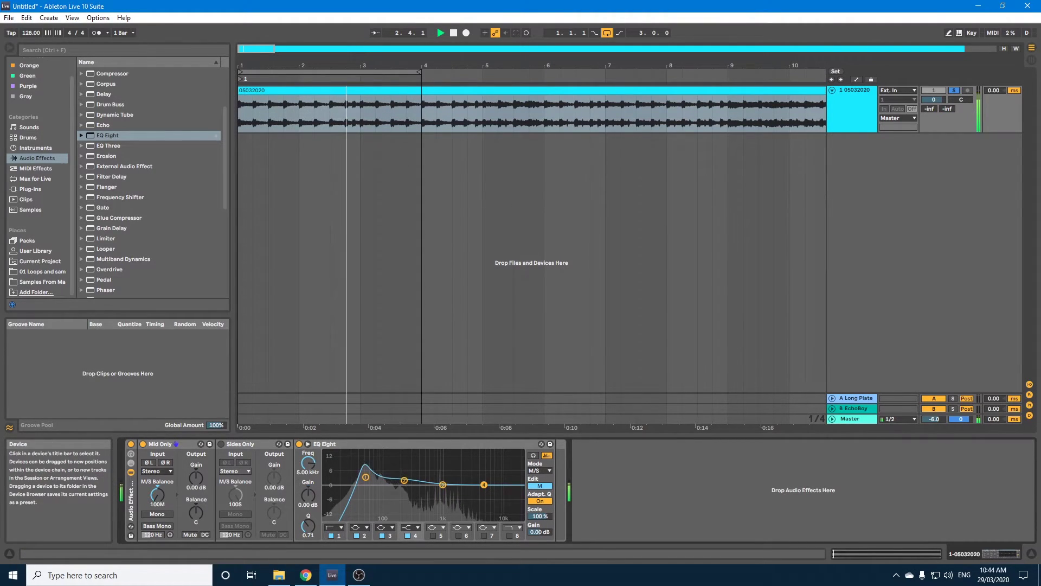
{"action": "left_click_drag", "start_coordinate": [484, 484], "coordinate": [484, 494]}
{"action": "key", "text": "space"}
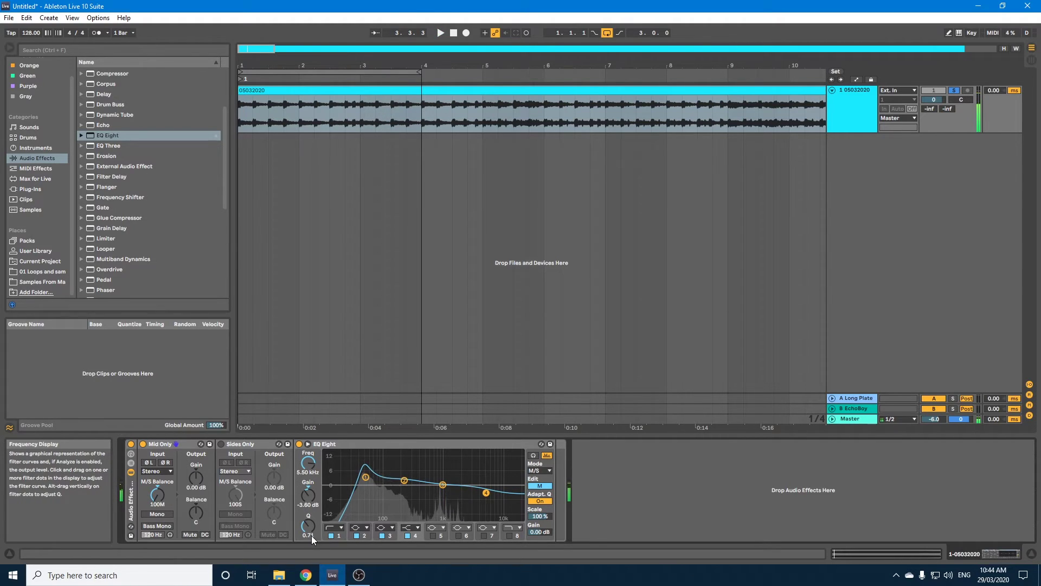
- Turn off the Mid Only Utility and play the track to hear only the sides
{"action": "left_click", "coordinate": [143, 444]}
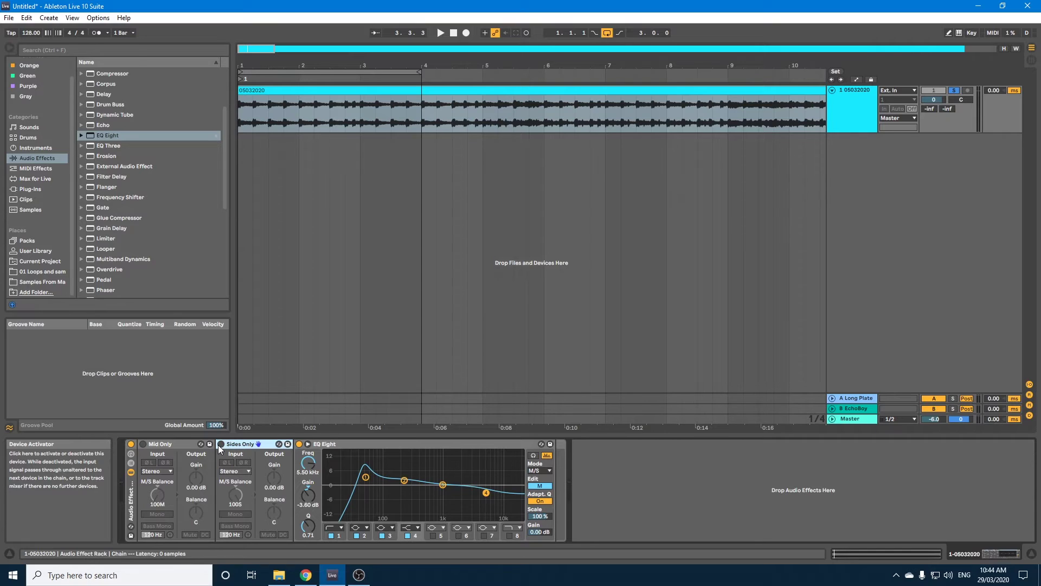
{"action": "key", "text": "space"}
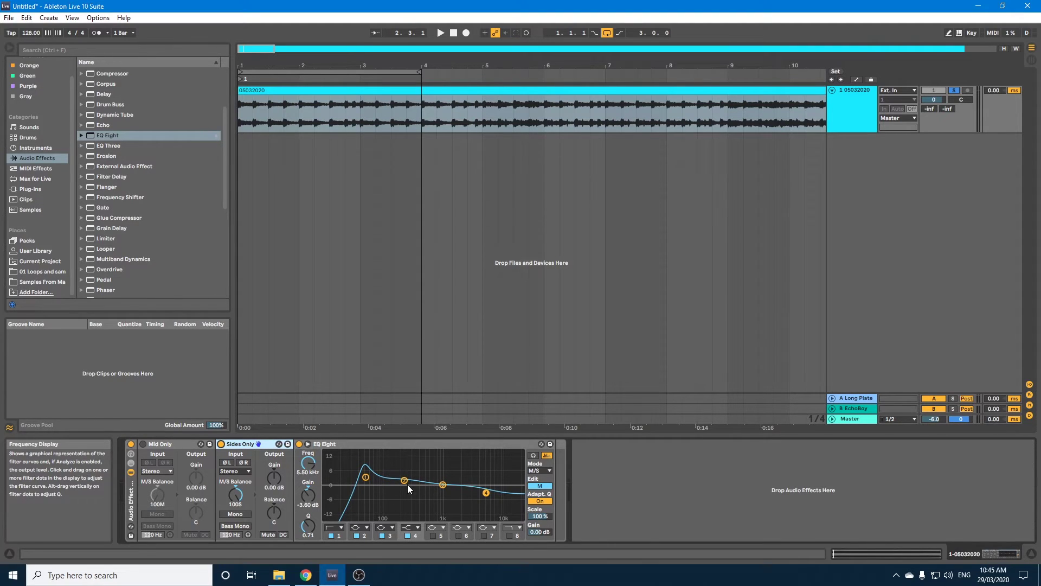
{"action": "key", "text": "space"}
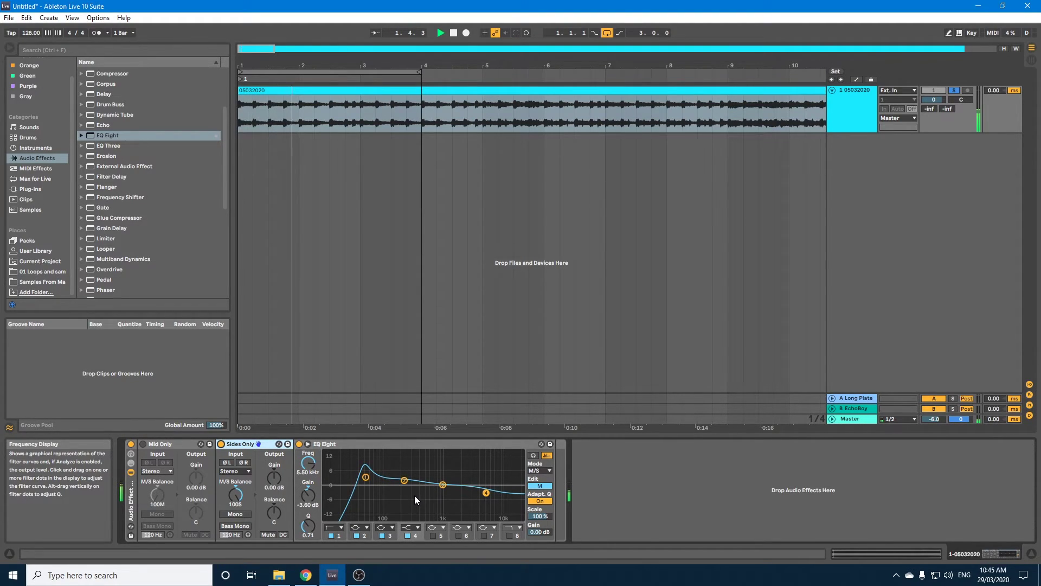
{"action": "key", "text": "space"}
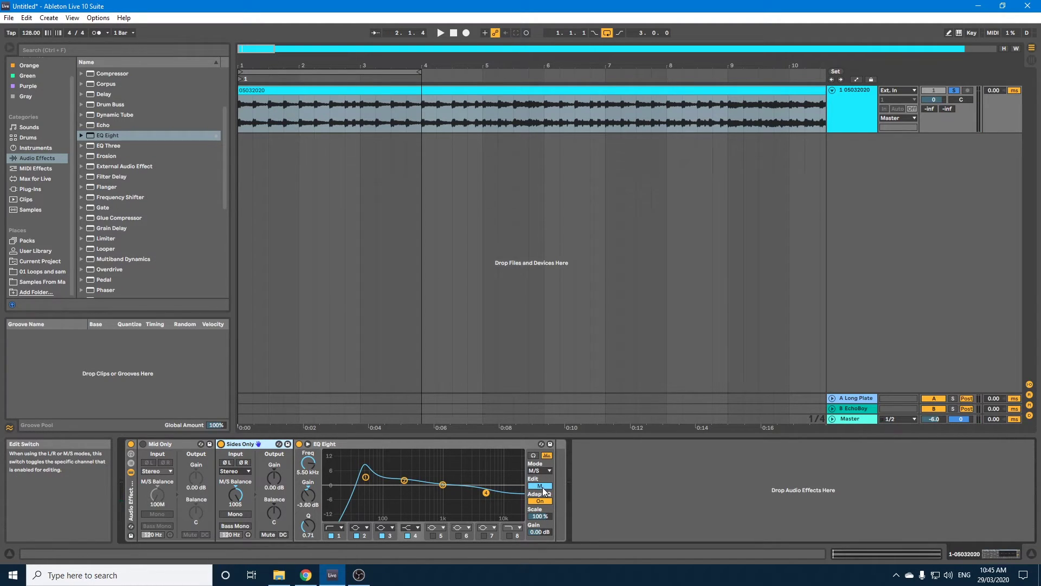
- Switch EQ Eight's editing to the side channel and preview playback
{"action": "left_click", "coordinate": [541, 486]}
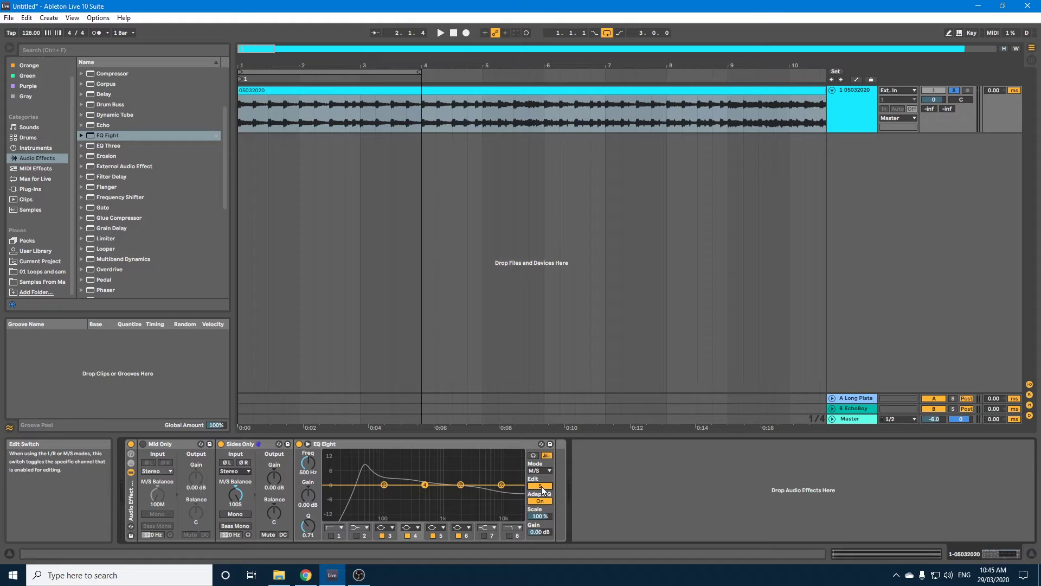
{"action": "key", "text": "space"}
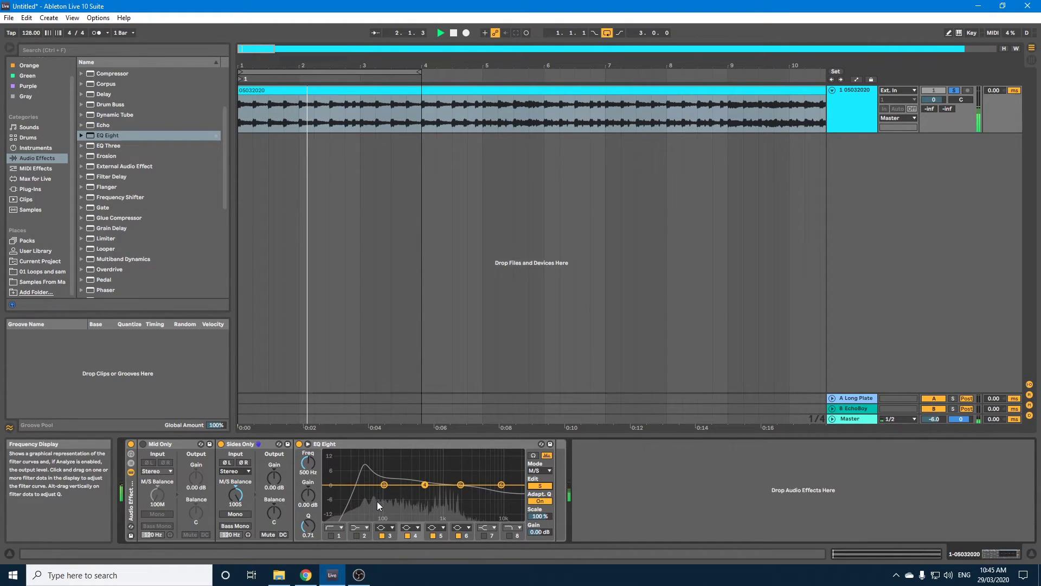
{"action": "key", "text": "space"}
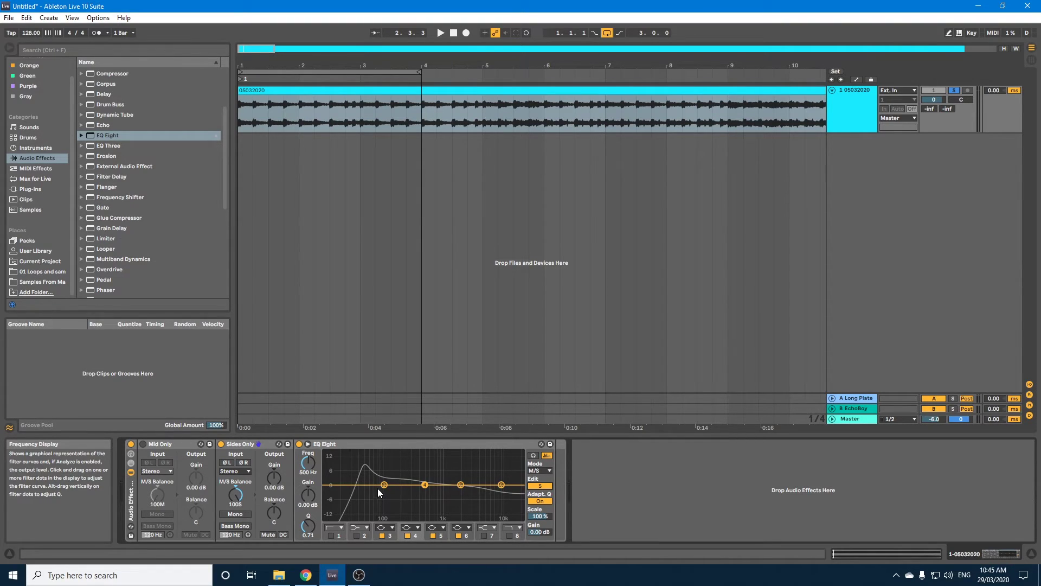
- High-pass the sides with band 3 around 387 Hz and boost band 5 +3.80 dB at 1.16 kHz
{"action": "key", "text": "space"}
{"action": "left_click", "coordinate": [385, 527]}
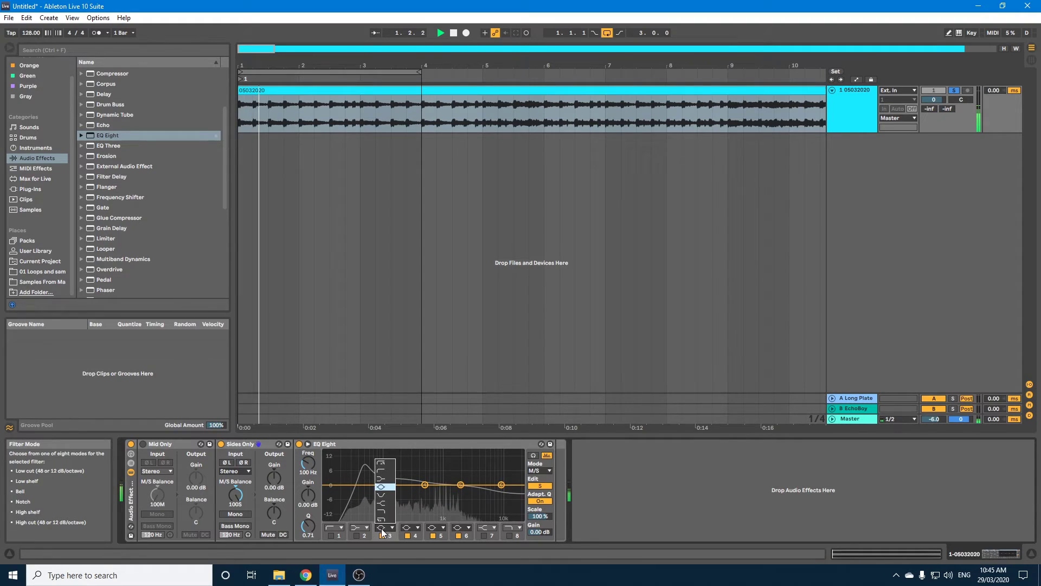
{"action": "left_click", "coordinate": [382, 506]}
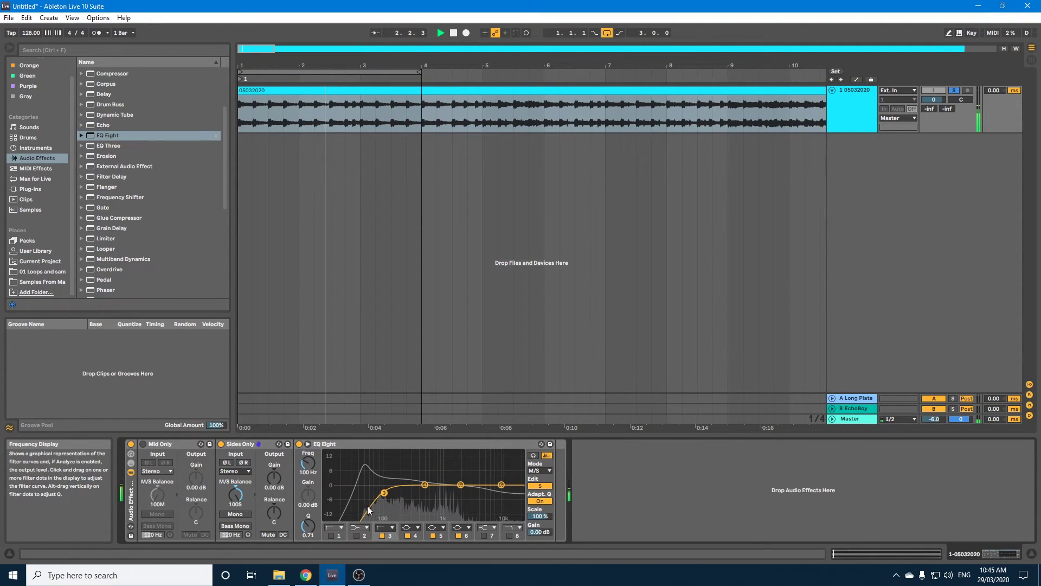
{"action": "mouse_move", "coordinate": [306, 467]}
{"action": "left_mouse_down"}
{"action": "mouse_move", "coordinate": [306, 437]}
{"action": "mouse_move", "coordinate": [306, 456]}
{"action": "left_mouse_up"}
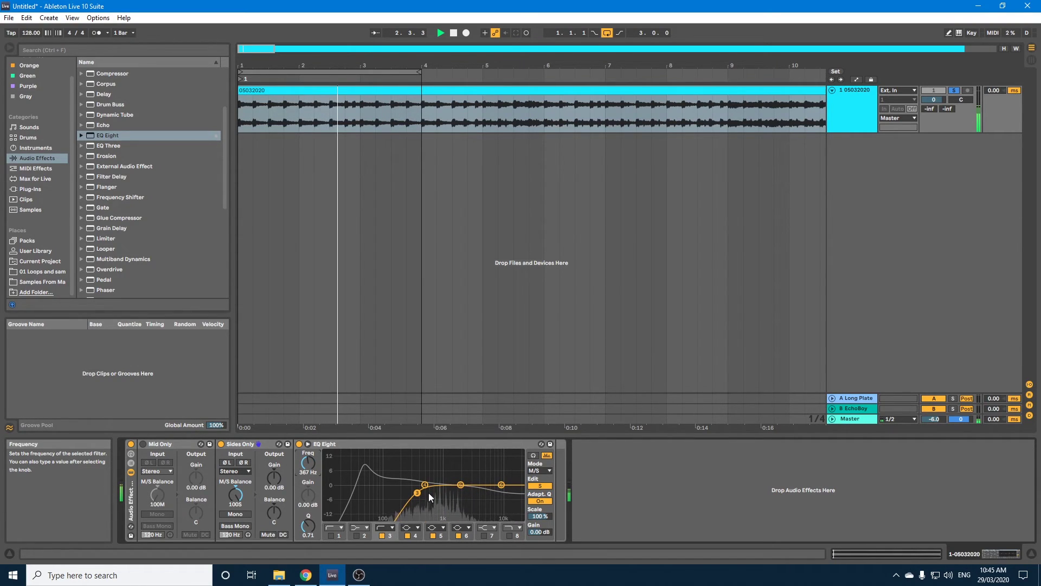
{"action": "left_click_drag", "start_coordinate": [461, 484], "coordinate": [446, 476]}
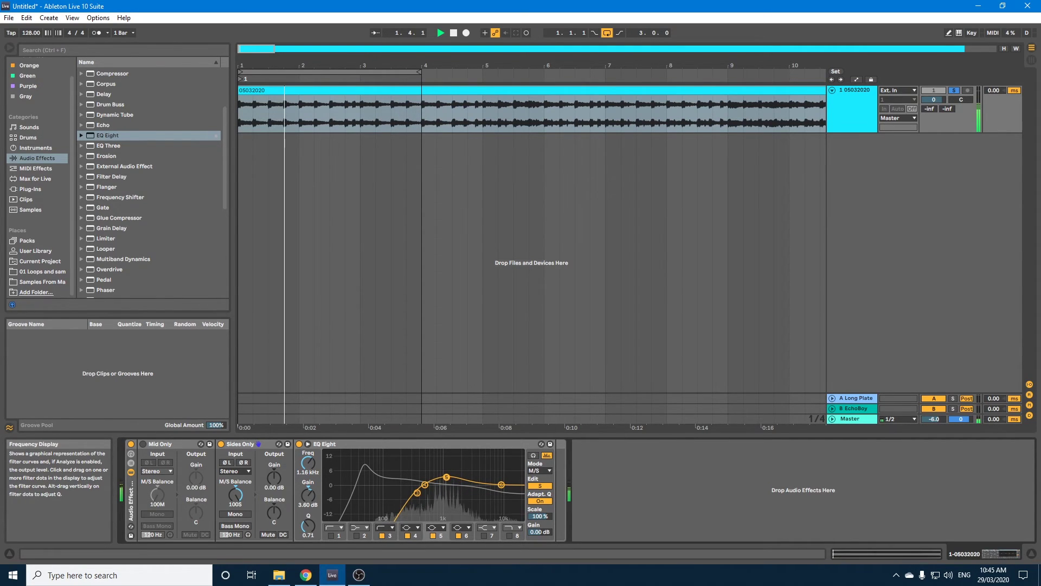
{"action": "left_click", "coordinate": [298, 443]}
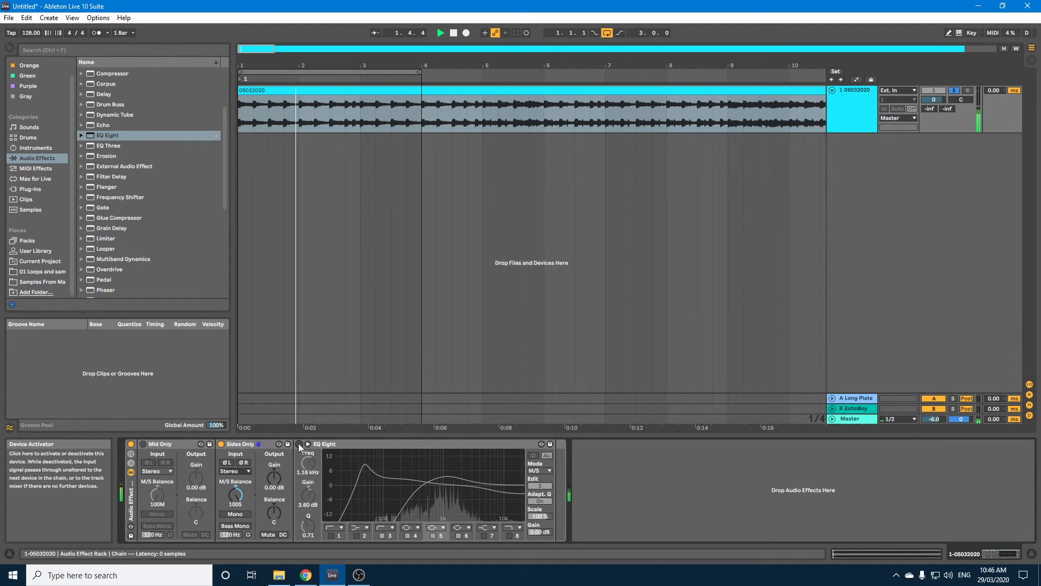
{"action": "left_click", "coordinate": [299, 444]}
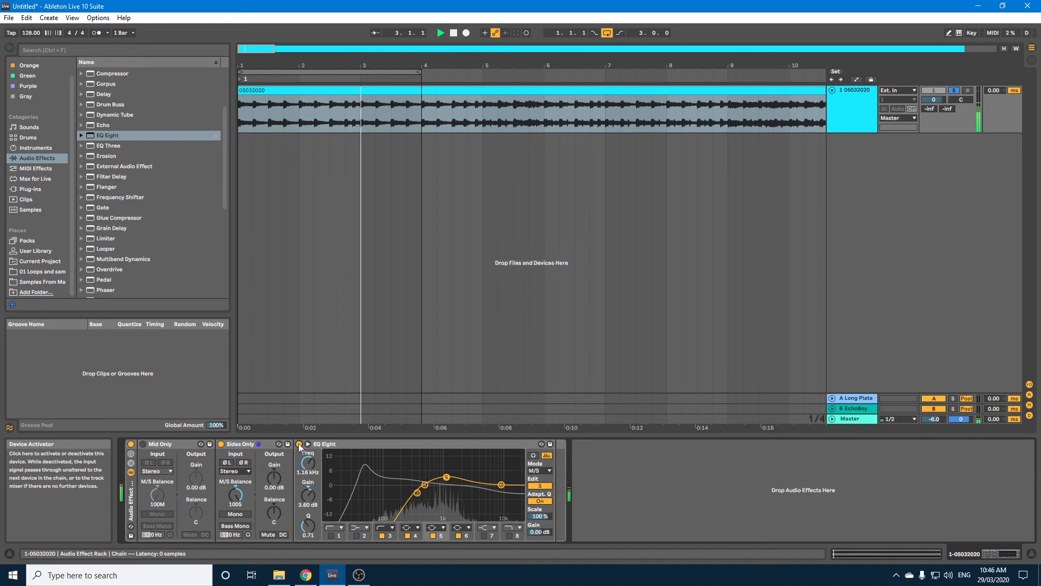
{"action": "left_click", "coordinate": [221, 445]}
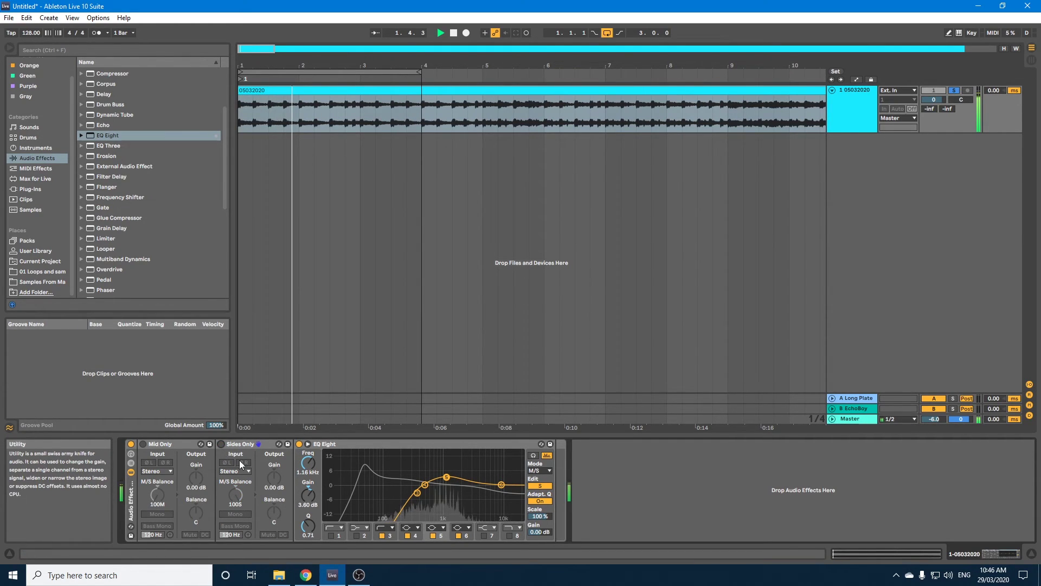
{"action": "left_click", "coordinate": [299, 444]}
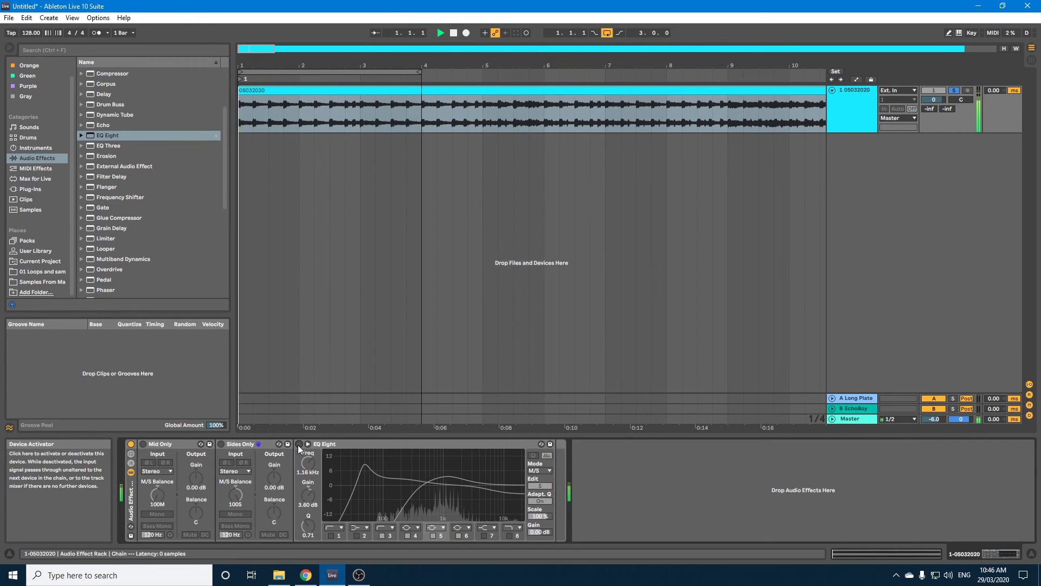
{"action": "left_click", "coordinate": [298, 444]}
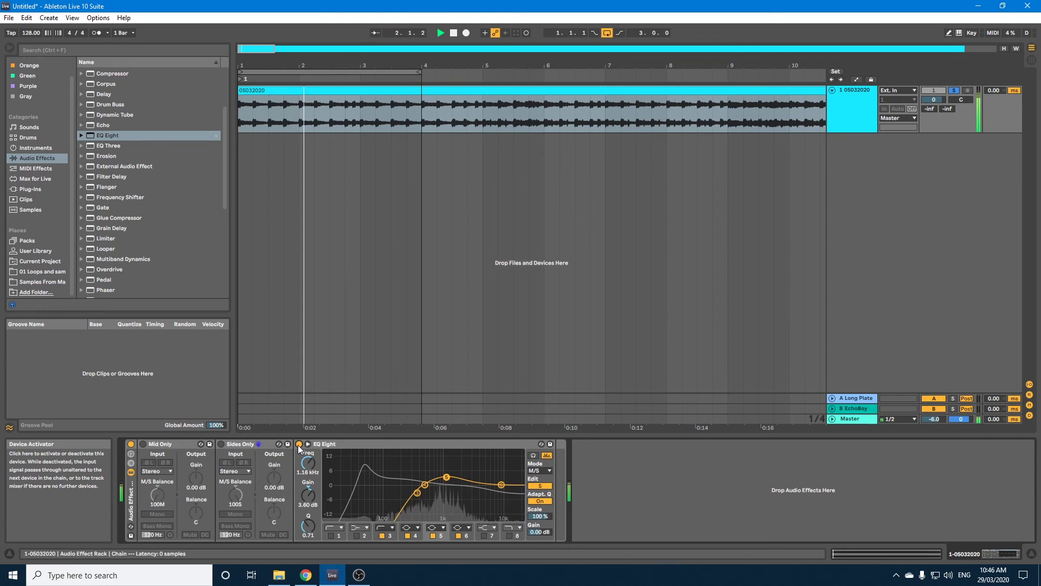
{"action": "left_click", "coordinate": [298, 444]}
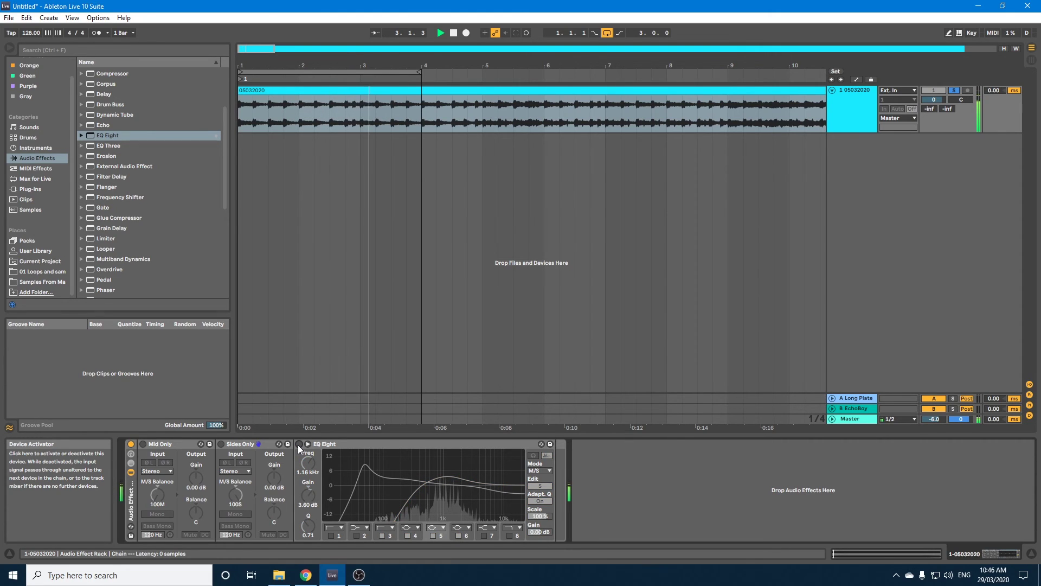
{"action": "left_click", "coordinate": [299, 445]}
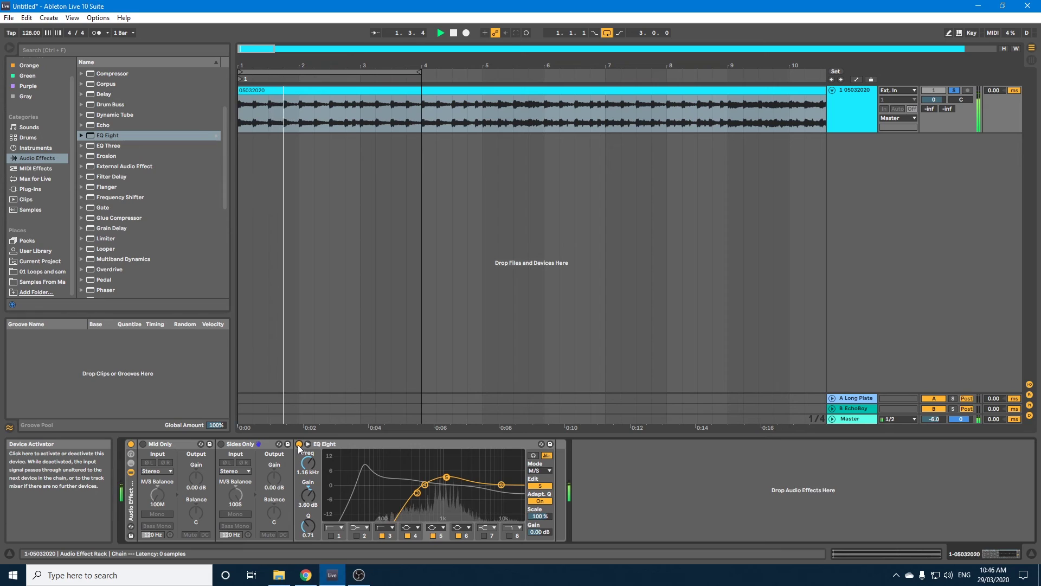